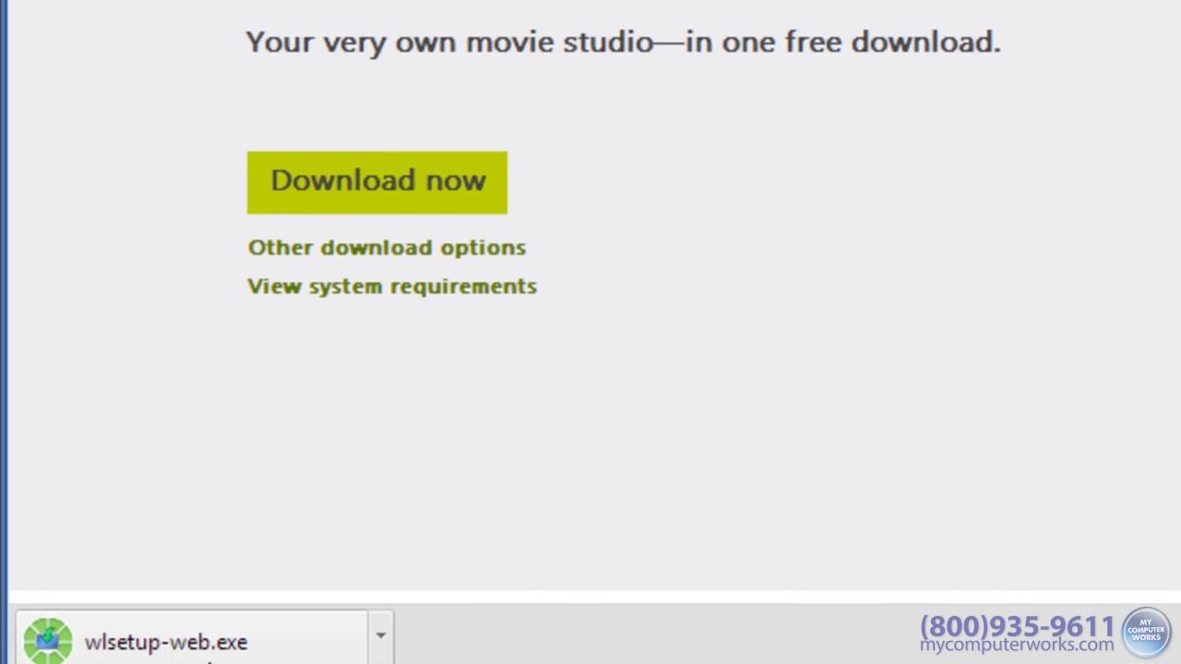
Run the Essentials installer, leaving out SkyDrive, Mail, Writer, Messenger and Family Safety
{"action": "left_click", "coordinate": [211, 646]}
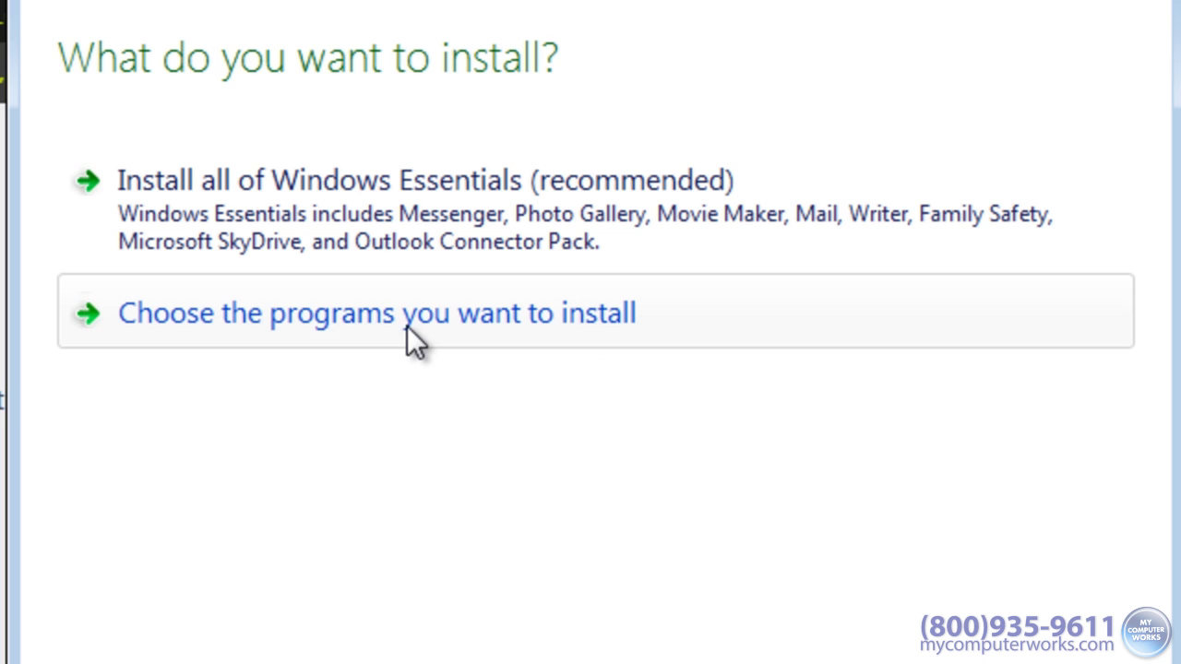
{"action": "left_click", "coordinate": [309, 317]}
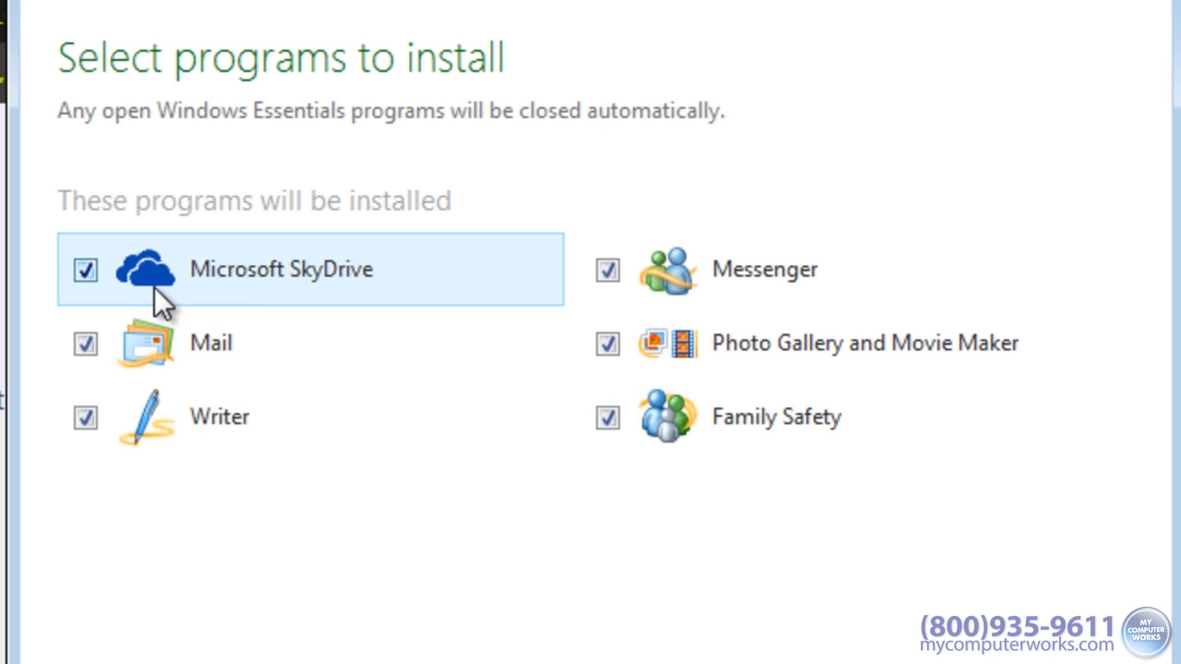
{"action": "left_click", "coordinate": [88, 270]}
{"action": "left_click", "coordinate": [86, 343]}
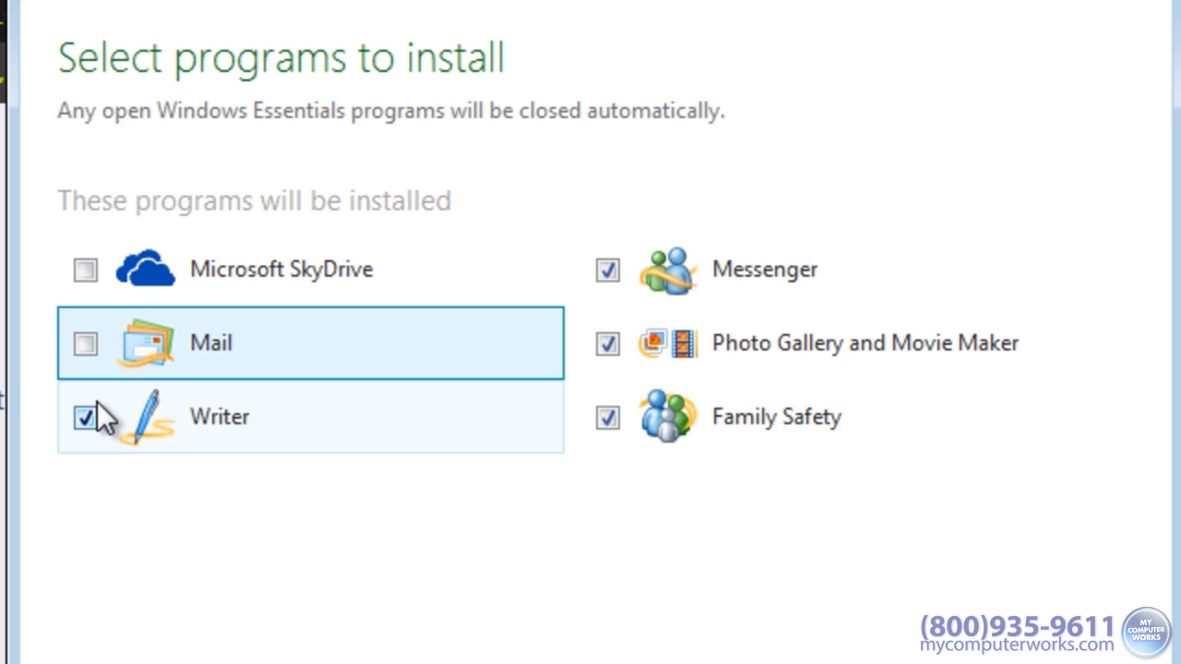
{"action": "left_click", "coordinate": [86, 417]}
{"action": "left_click", "coordinate": [608, 271]}
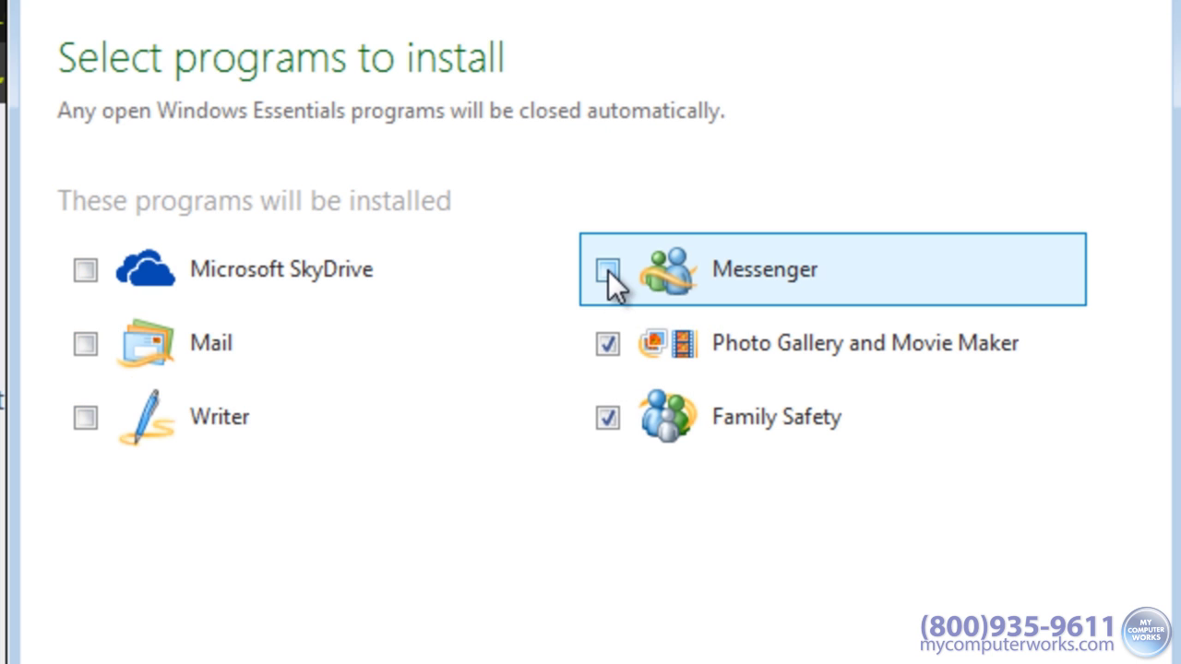
{"action": "left_click", "coordinate": [608, 417]}
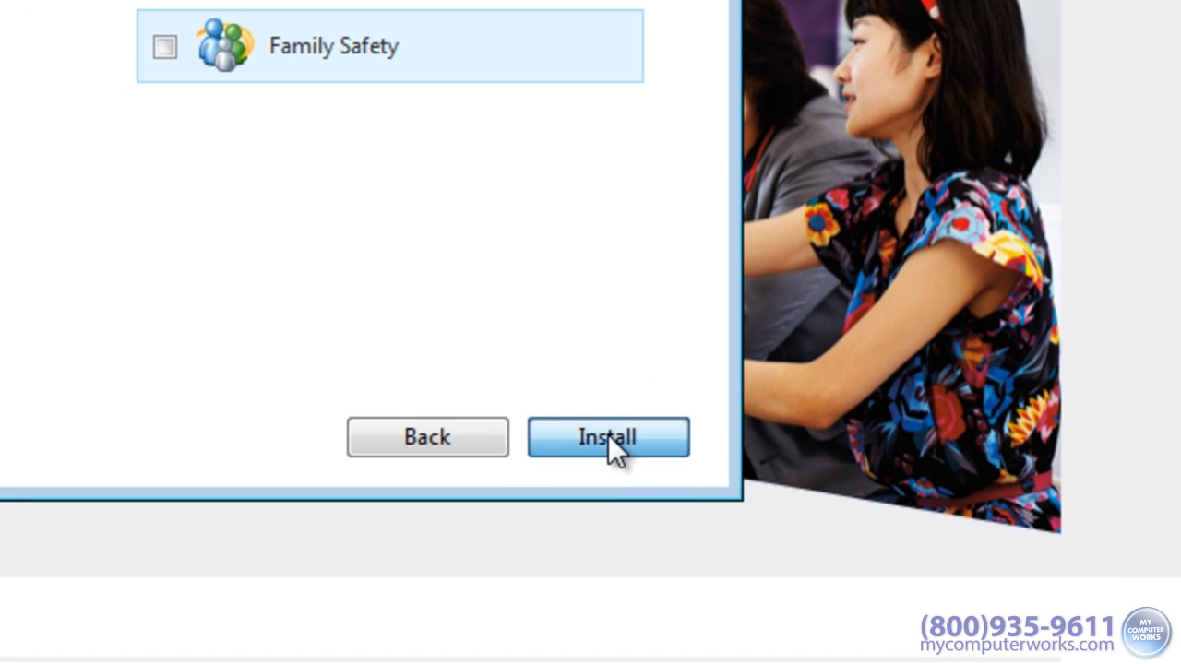
{"action": "left_click", "coordinate": [671, 487]}
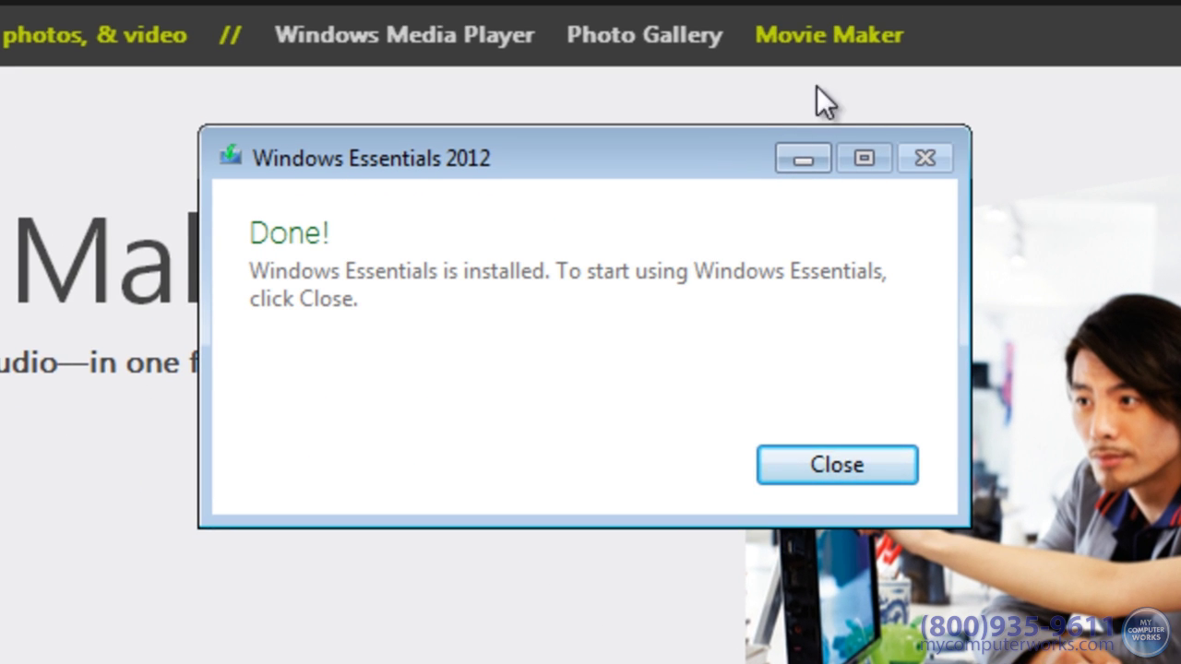
{"action": "left_click", "coordinate": [861, 458]}
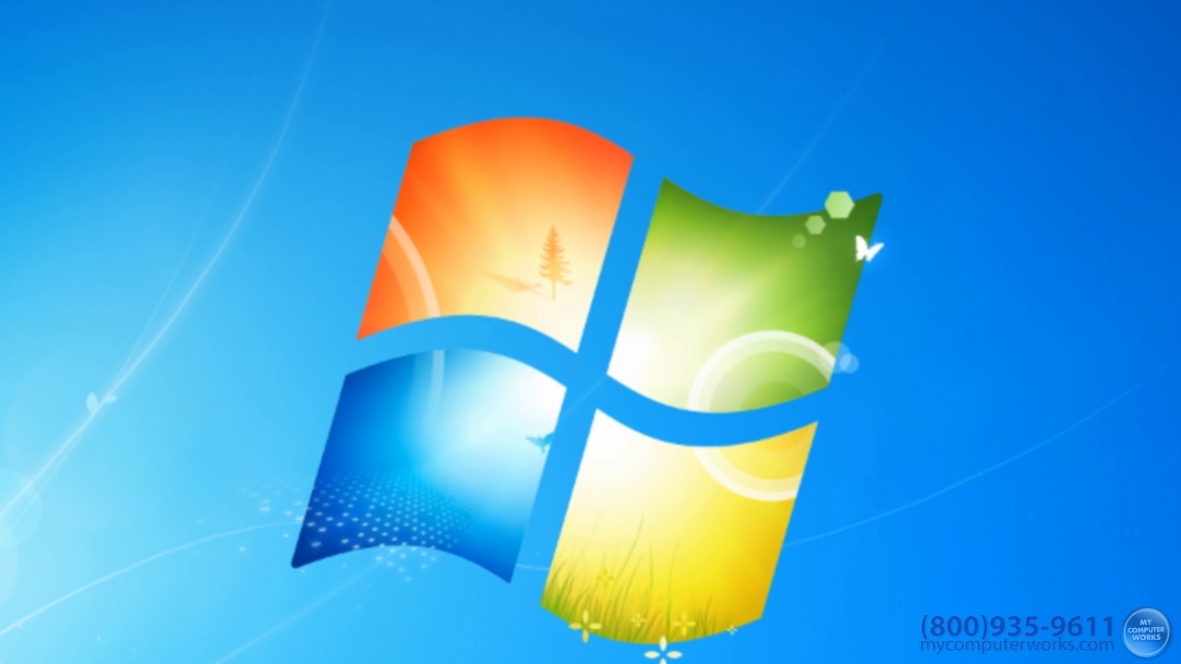
Launch Movie Maker from All Programs and accept the Microsoft Services Agreement
{"action": "key", "text": "super"}
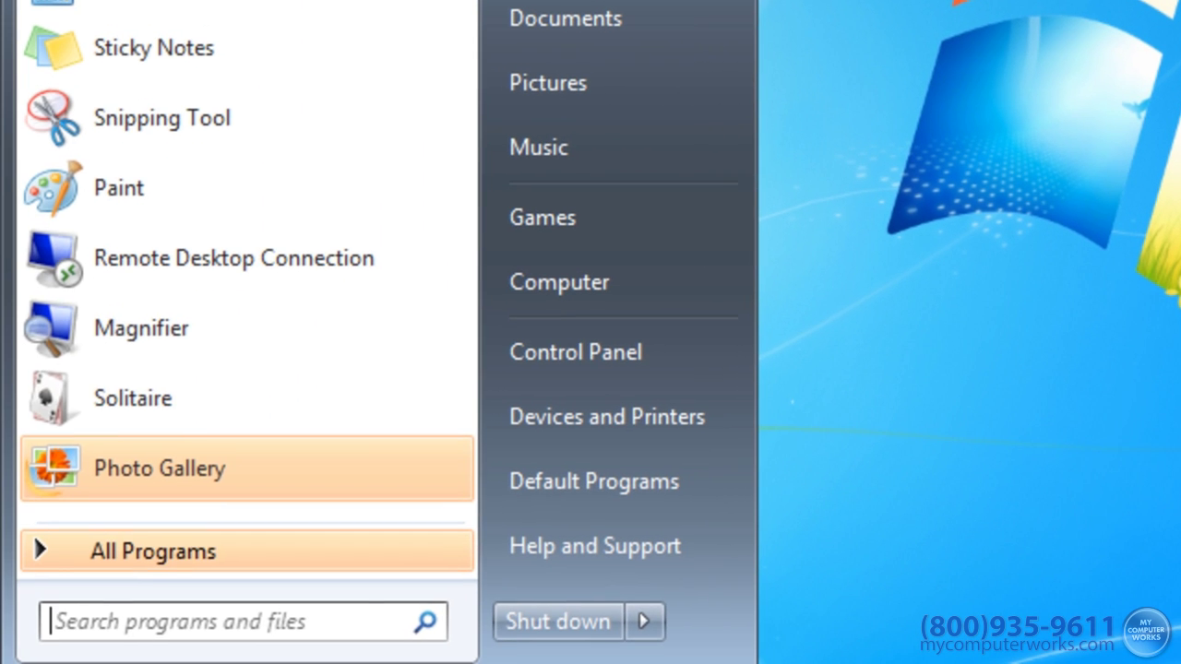
{"action": "left_click", "coordinate": [222, 545]}
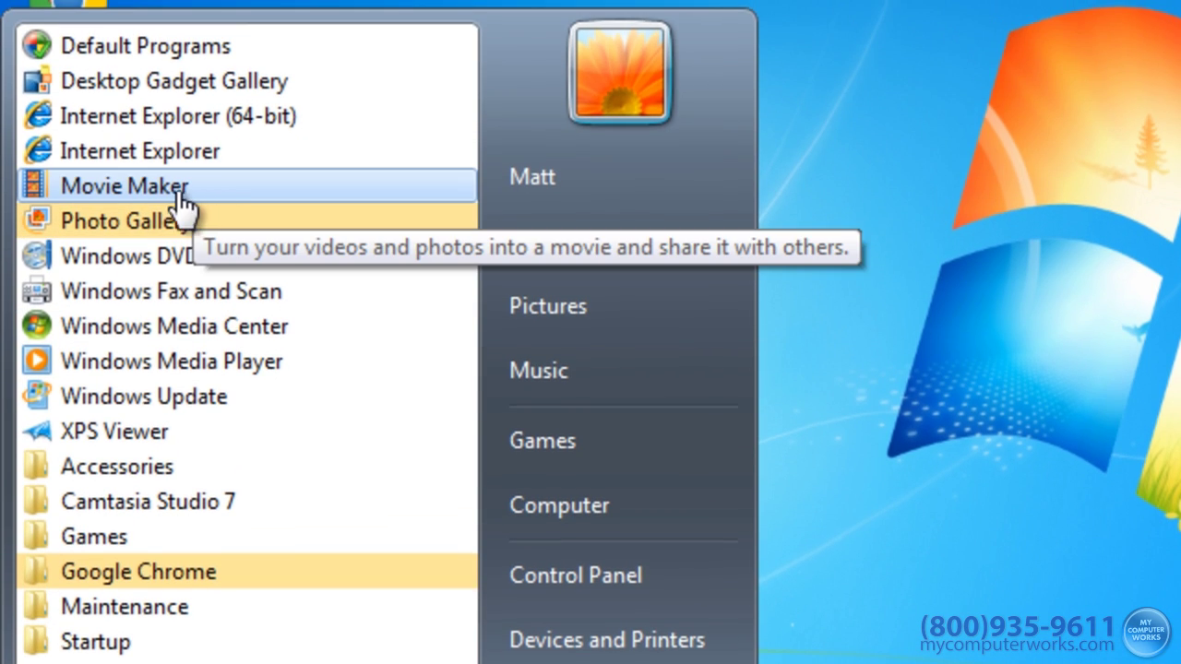
{"action": "left_click", "coordinate": [166, 103]}
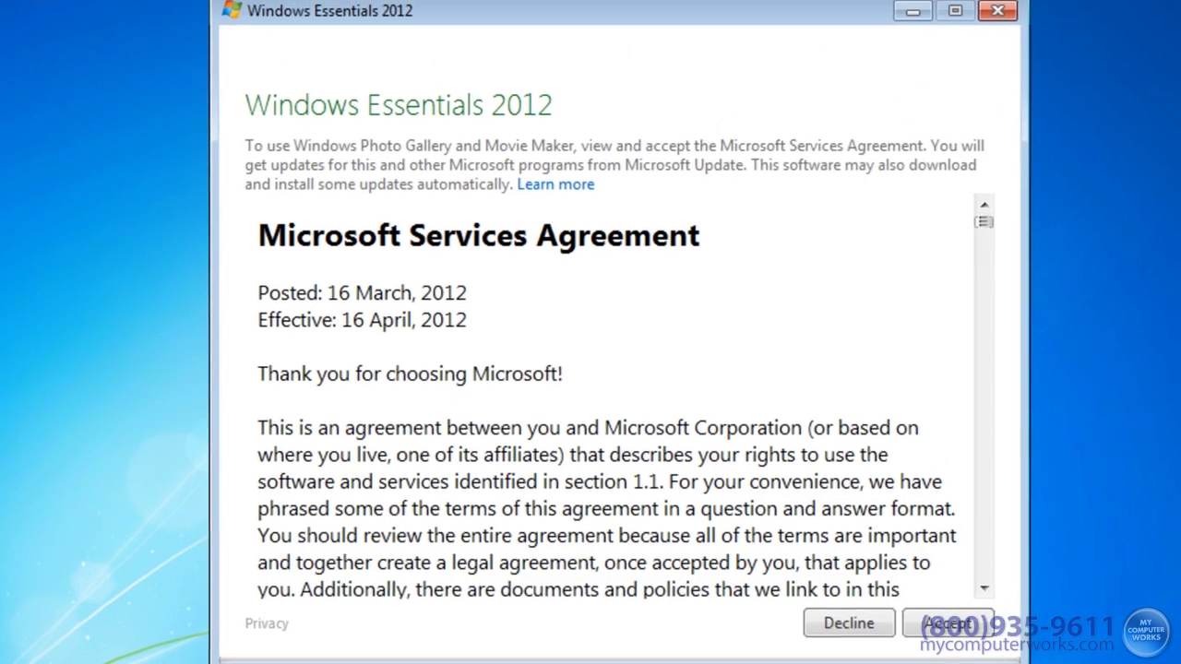
{"action": "left_click", "coordinate": [906, 622]}
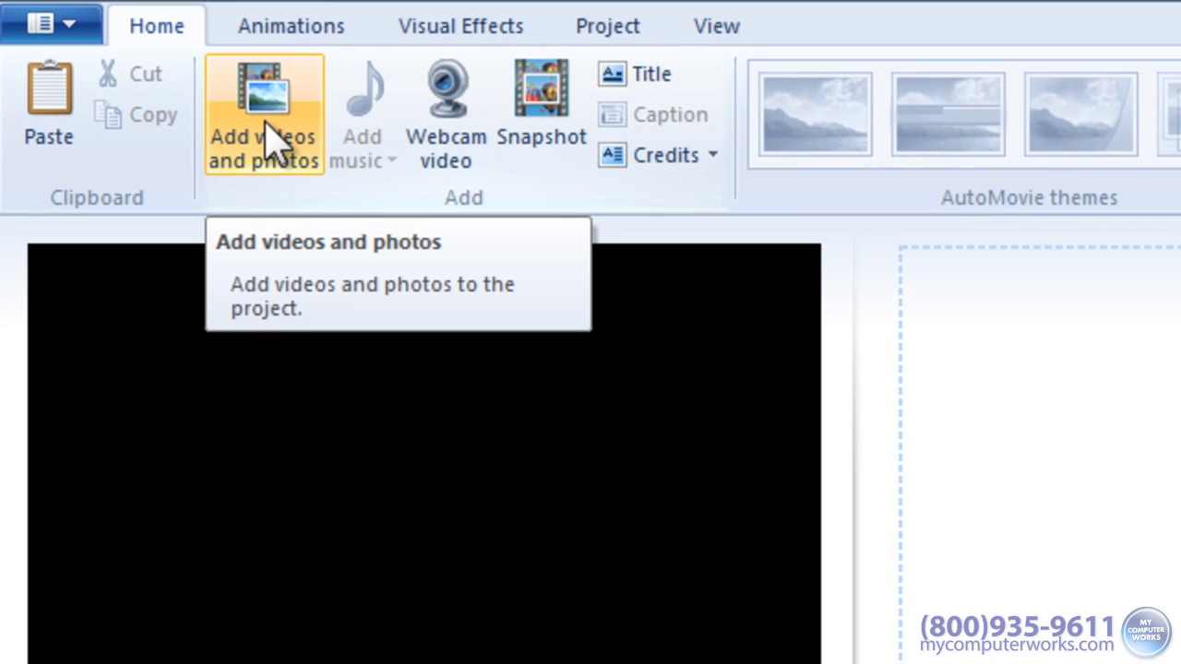
Import Wildlife from the Videos library as the project's first 30.09-second clip
{"action": "left_click", "coordinate": [267, 136]}
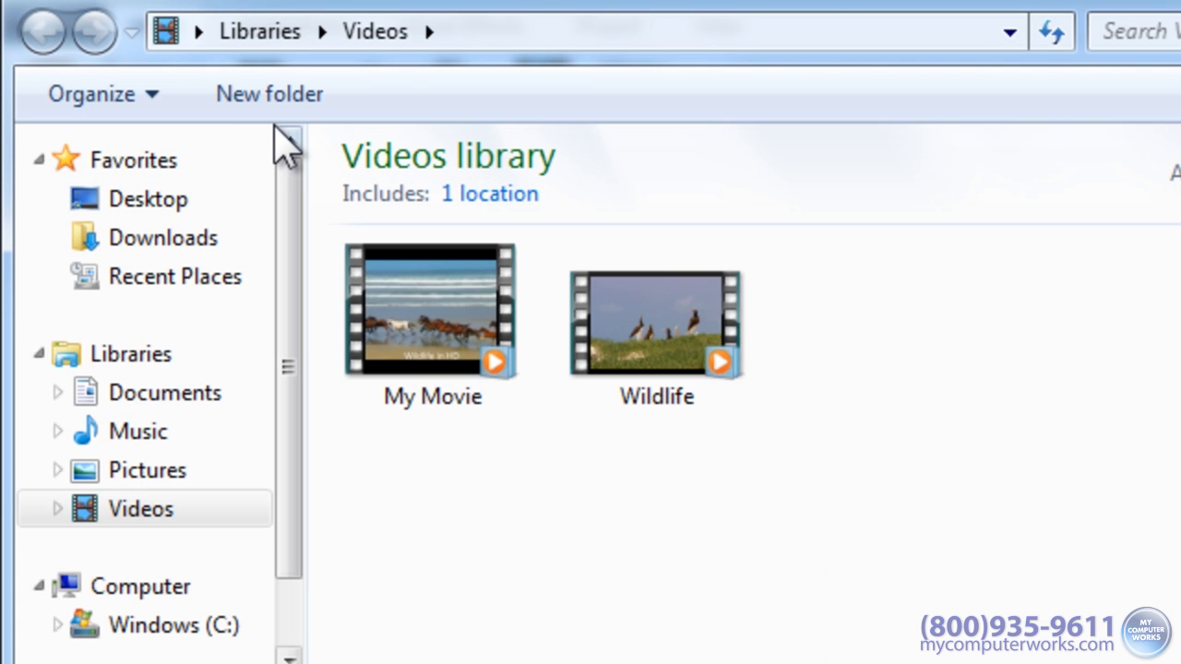
{"action": "left_click", "coordinate": [681, 318]}
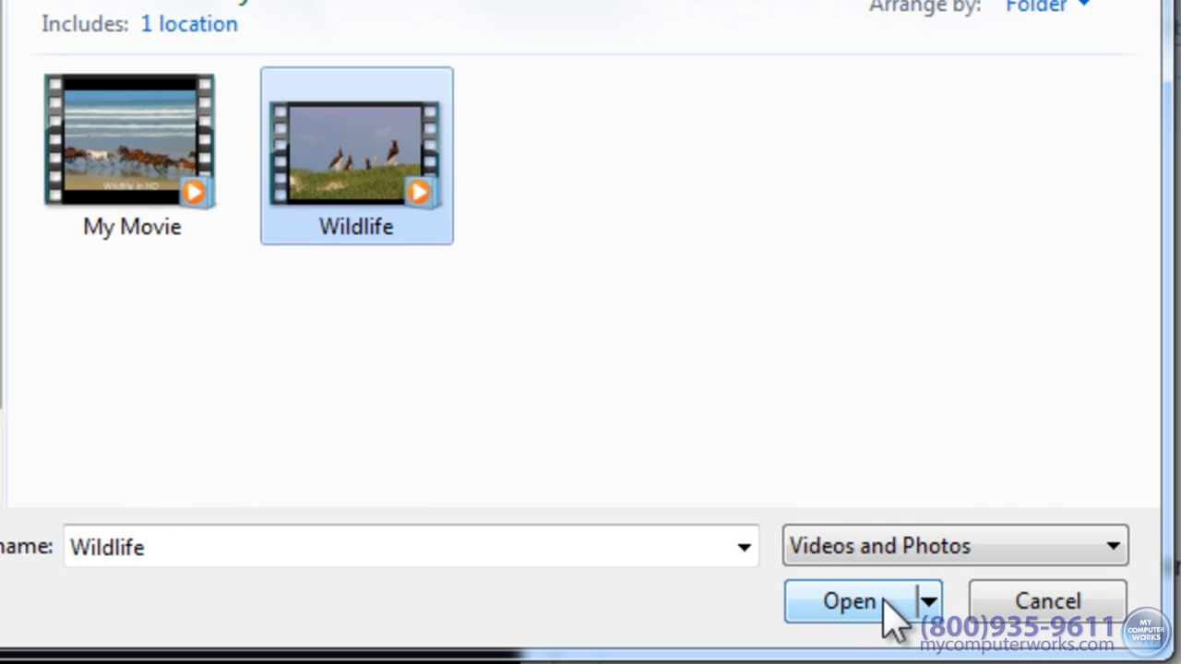
{"action": "left_click", "coordinate": [883, 599]}
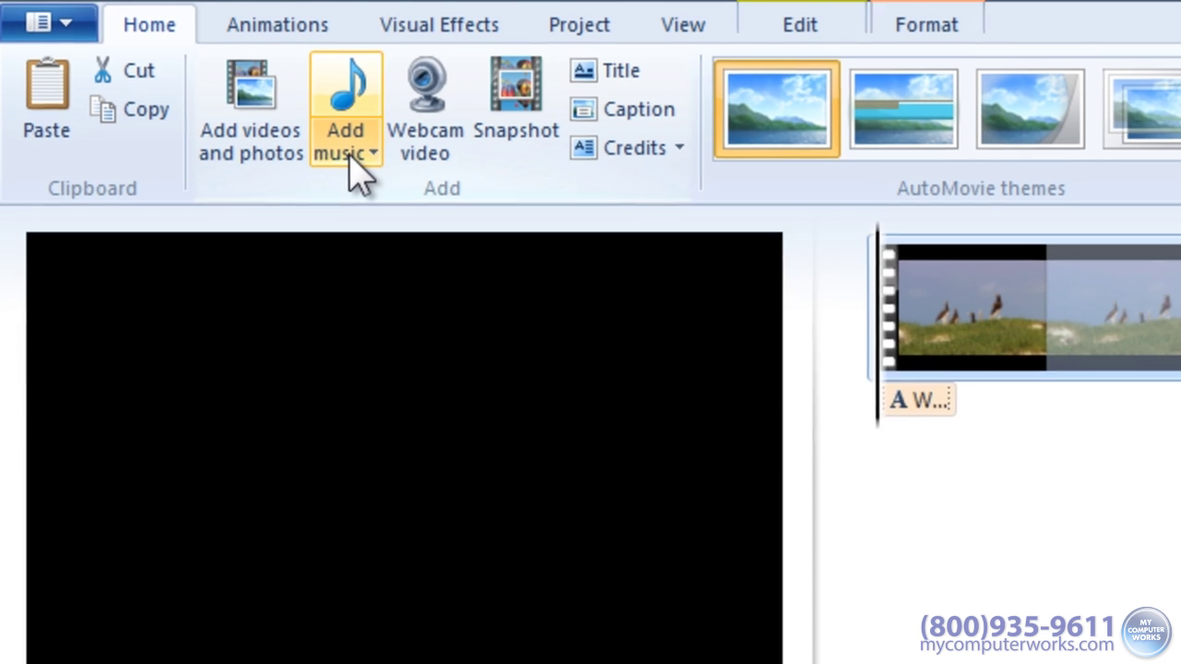
{"action": "left_click", "coordinate": [351, 155]}
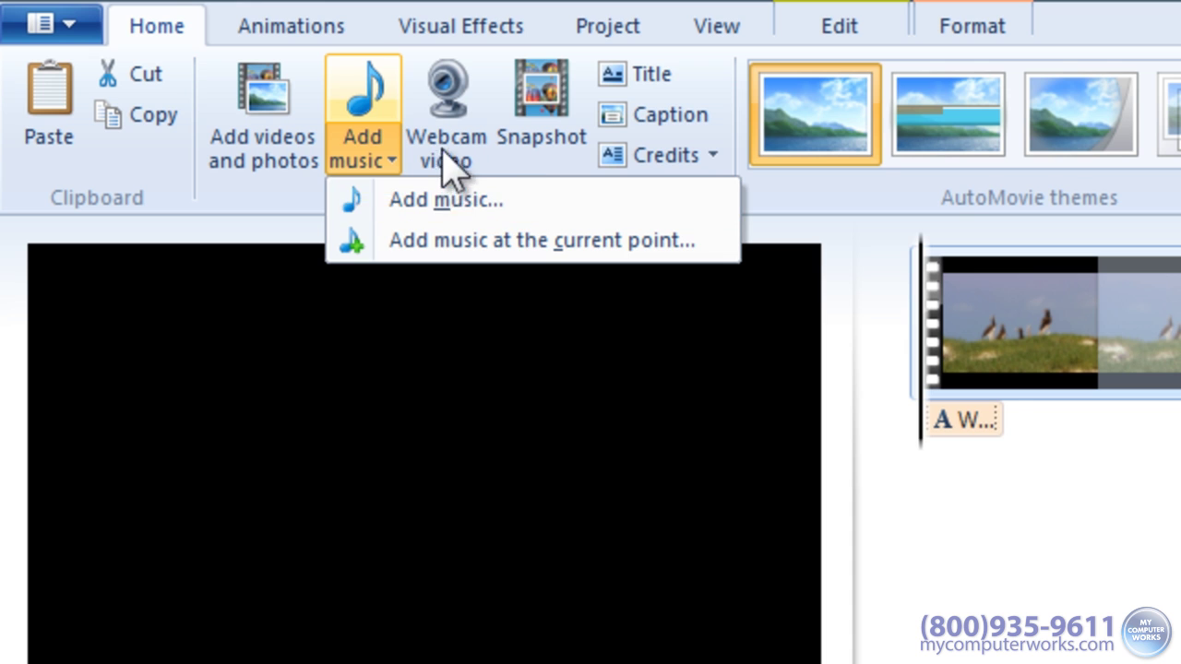
{"action": "left_click", "coordinate": [1160, 575]}
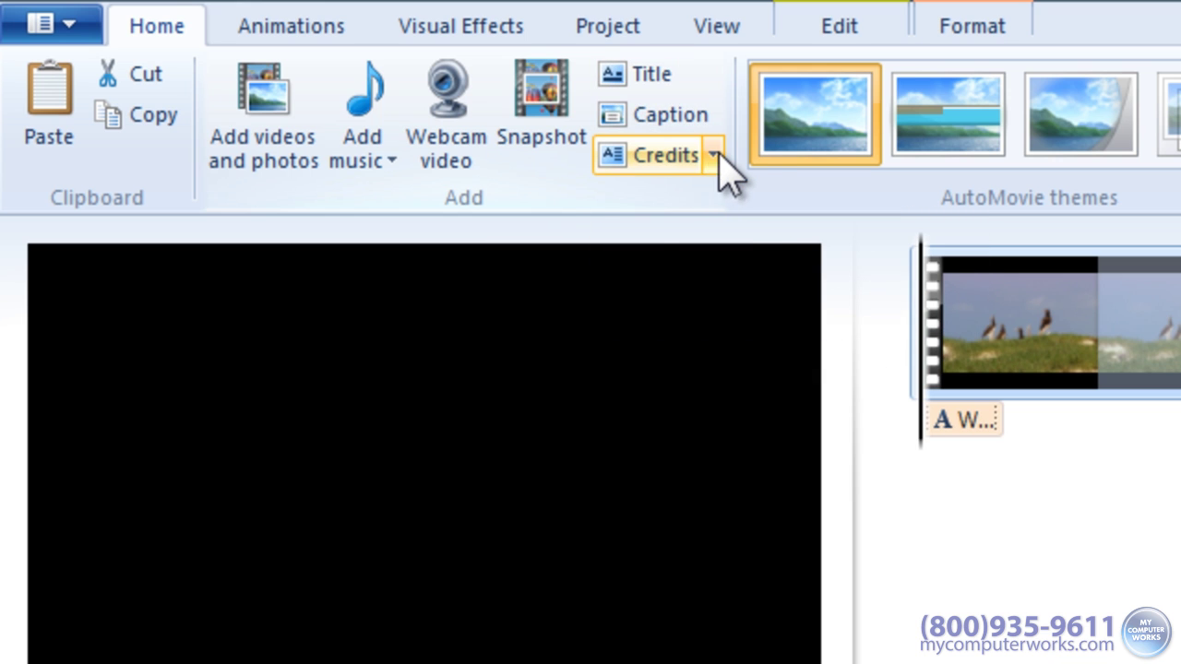
{"action": "left_click", "coordinate": [716, 155]}
{"action": "left_click", "coordinate": [716, 156]}
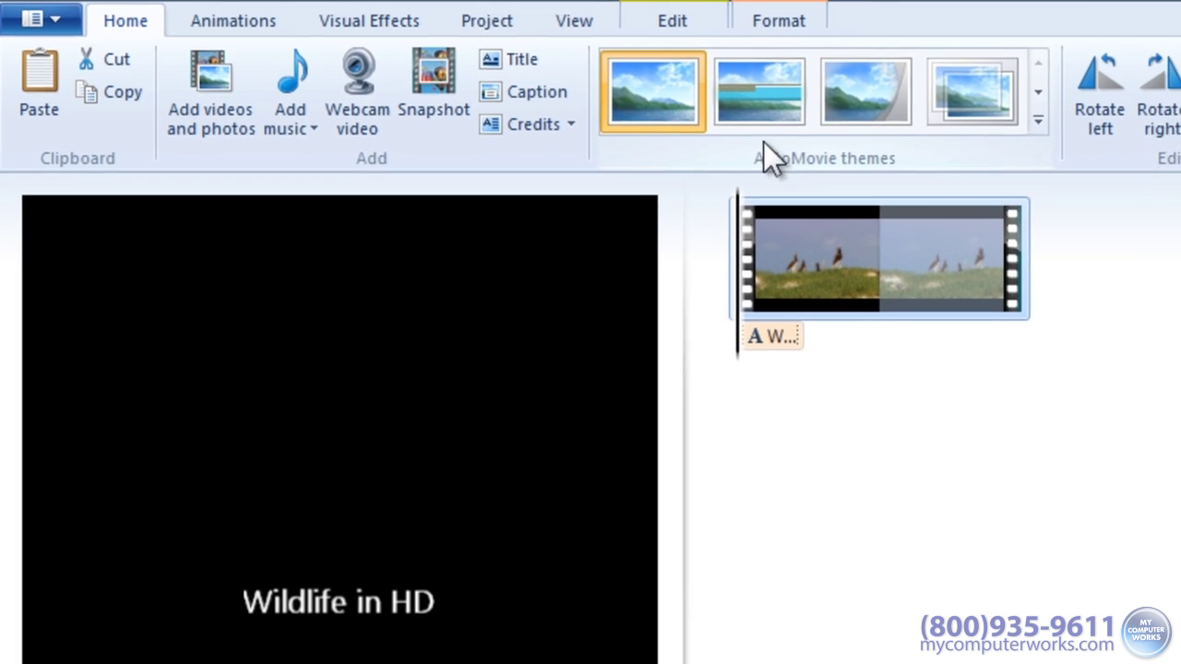
{"action": "left_click", "coordinate": [682, 85]}
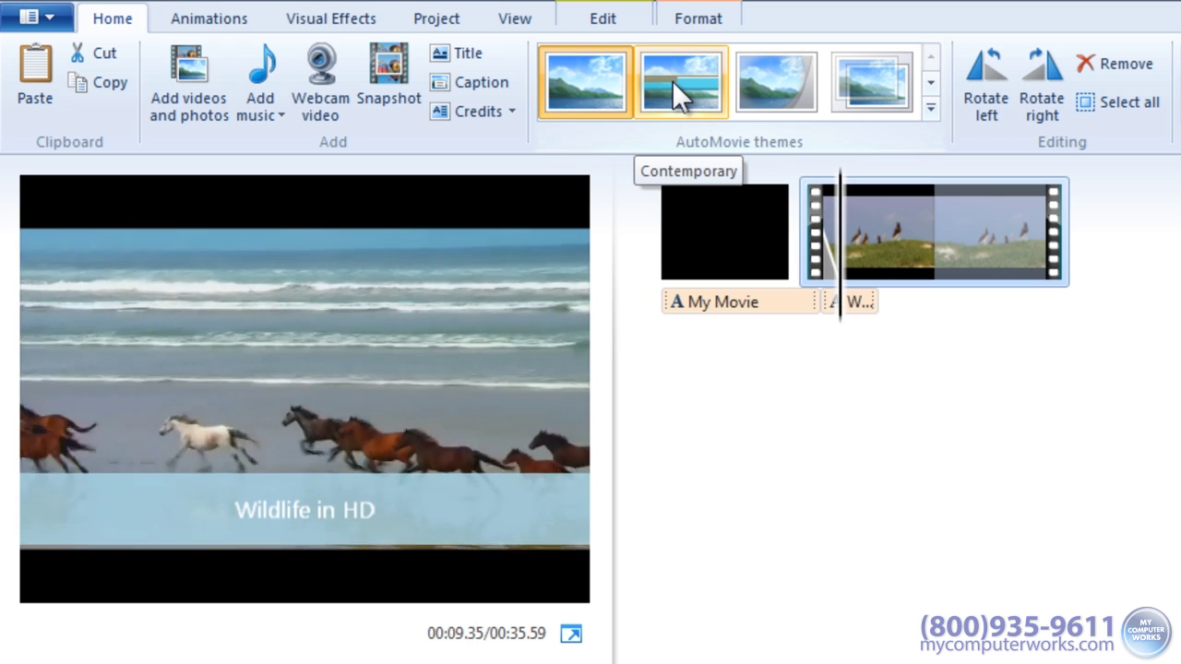
{"action": "left_click", "coordinate": [671, 81]}
{"action": "left_click", "coordinate": [761, 85]}
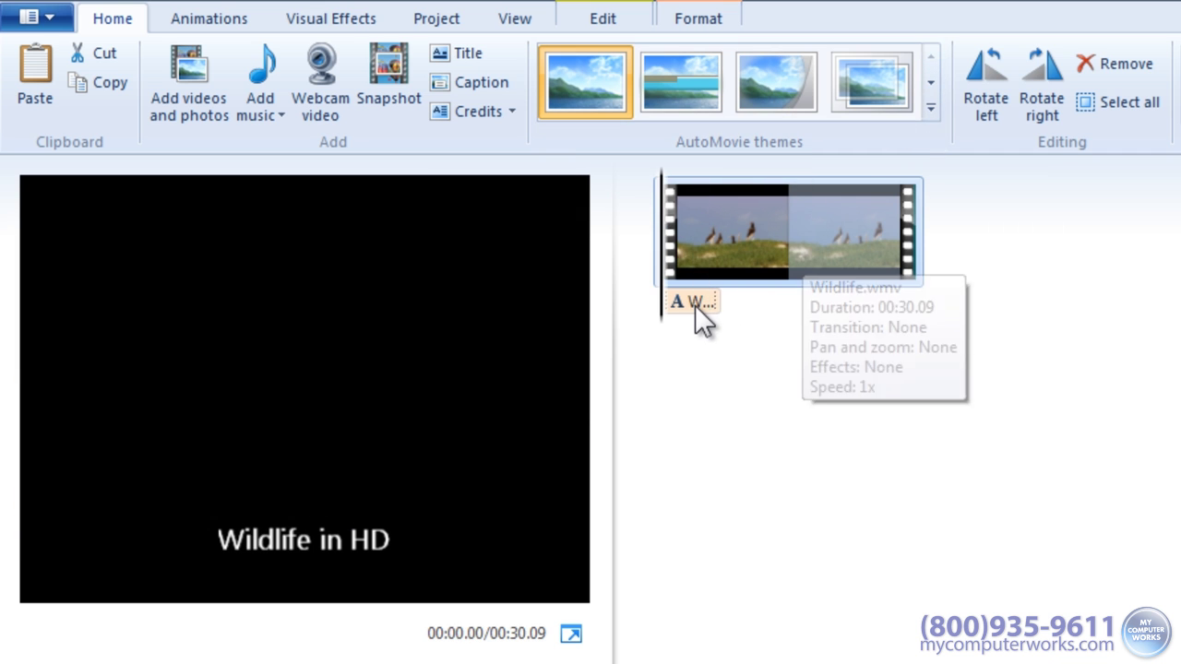
Replace the 'Wildlife in HD' caption with 'Amazing Animals' and drag it to start at 2.50s
{"action": "left_click", "coordinate": [331, 546]}
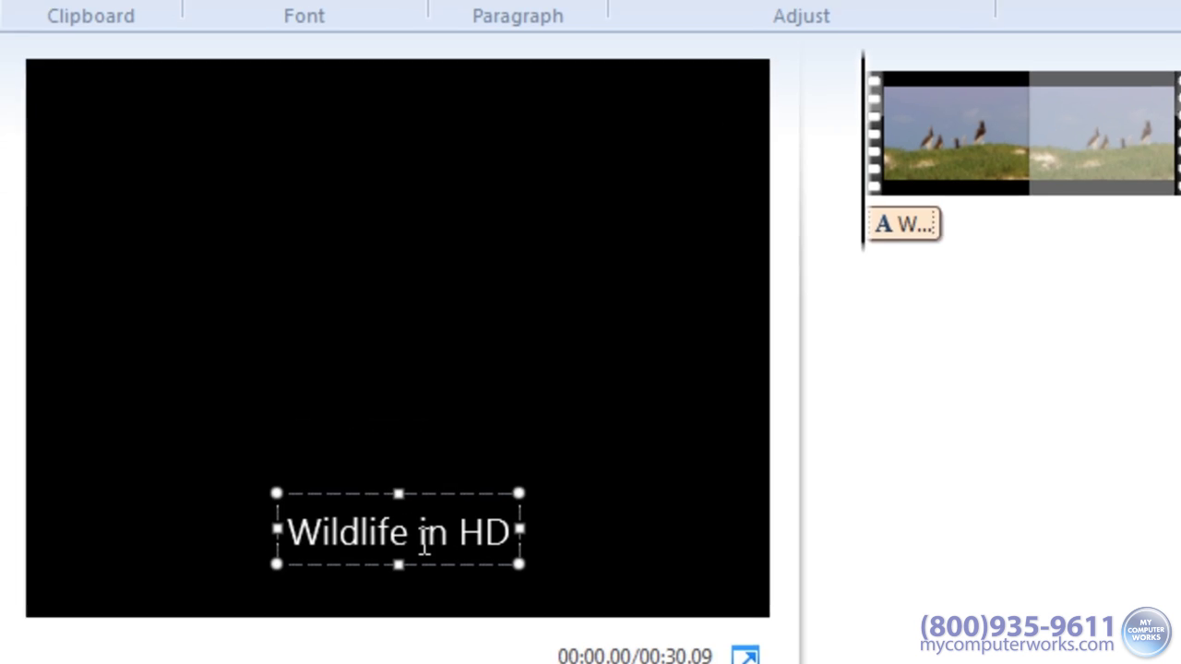
{"action": "triple_click", "coordinate": [369, 534]}
{"action": "type", "text": "Amazing Animals"}
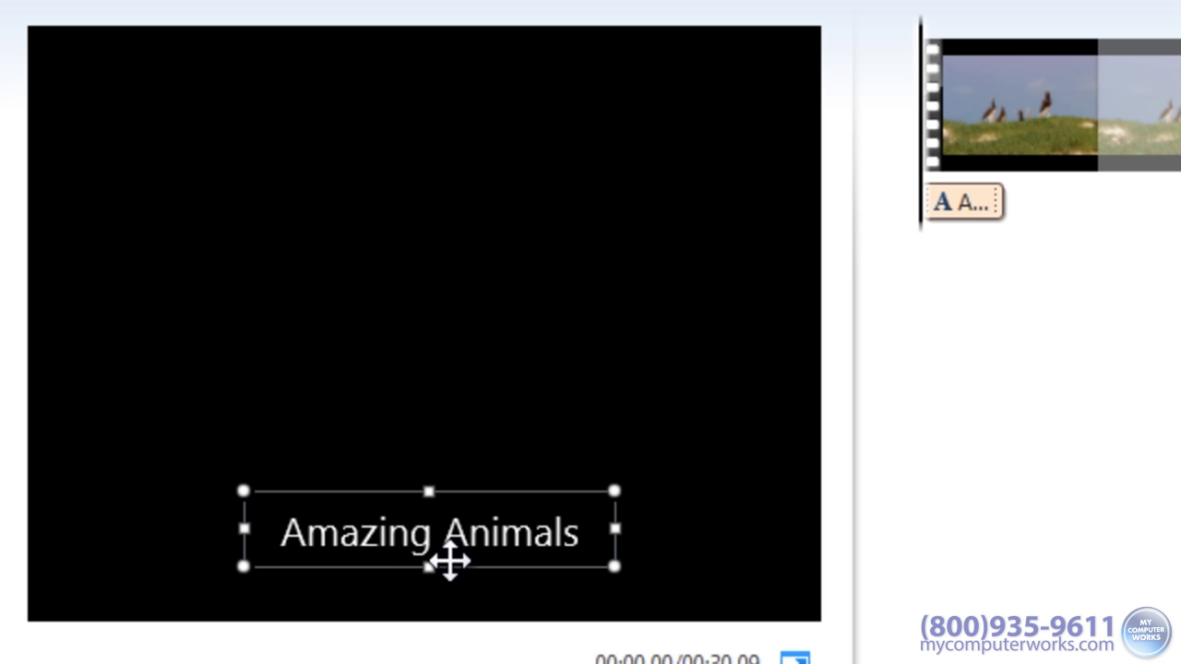
{"action": "left_click", "coordinate": [1086, 548]}
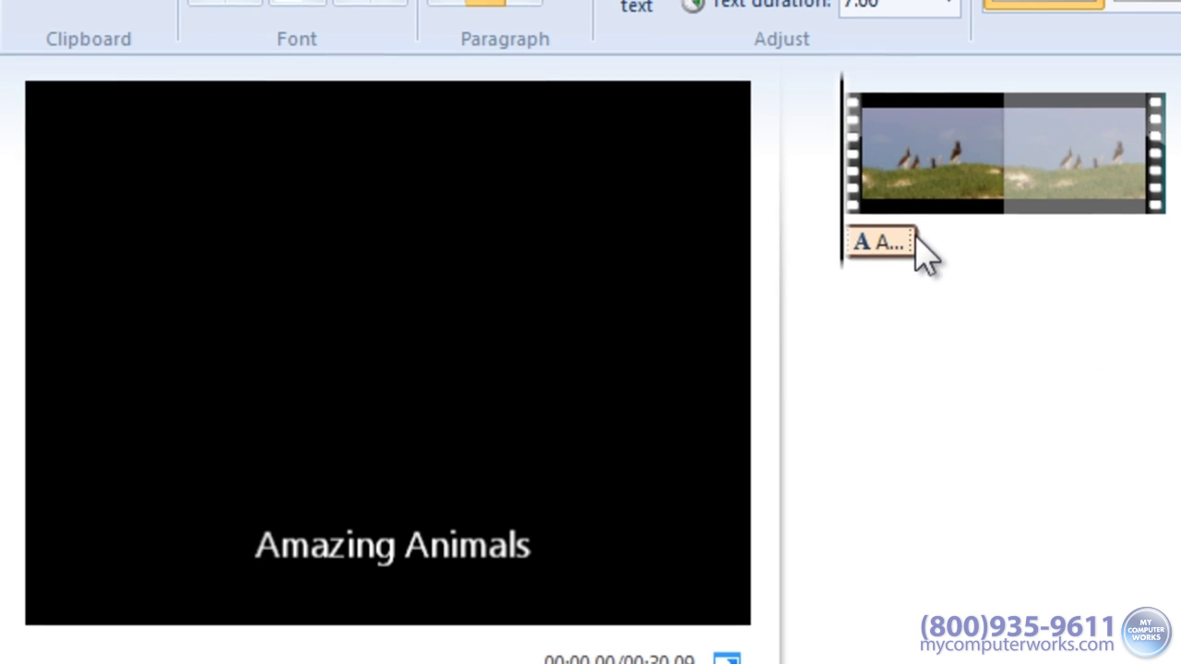
{"action": "left_click_drag", "start_coordinate": [917, 243], "coordinate": [877, 238]}
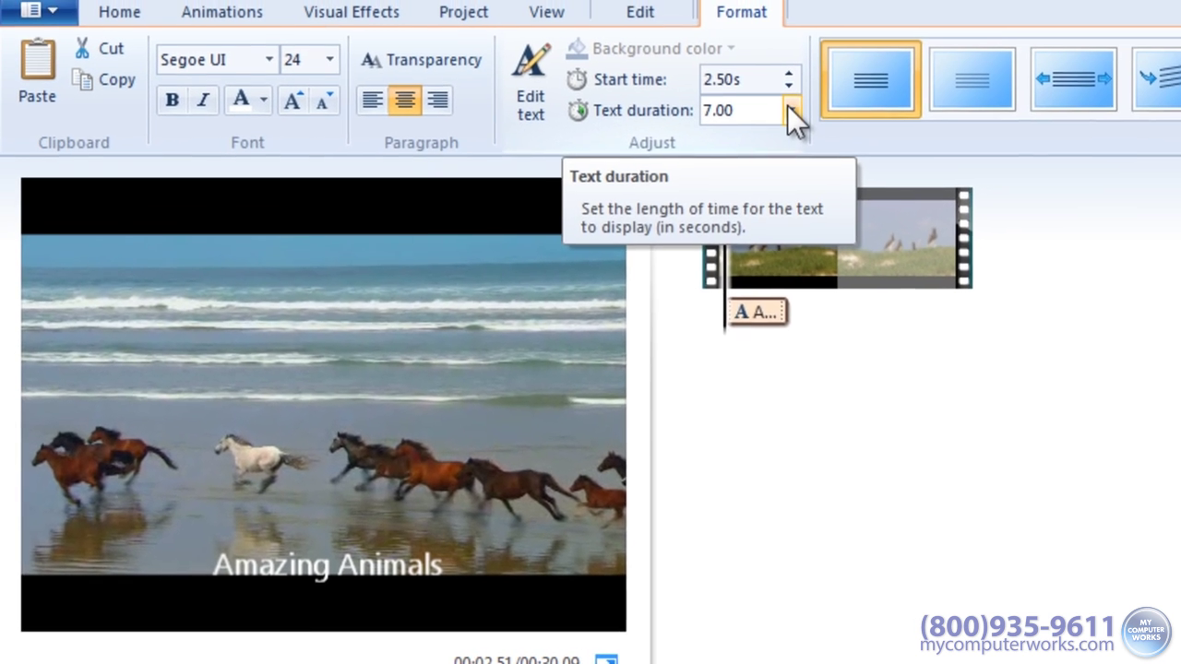
Set caption Text duration to 10.00, then browse the Edit, View, Project and Visual Effects tabs
{"action": "left_click", "coordinate": [914, 26]}
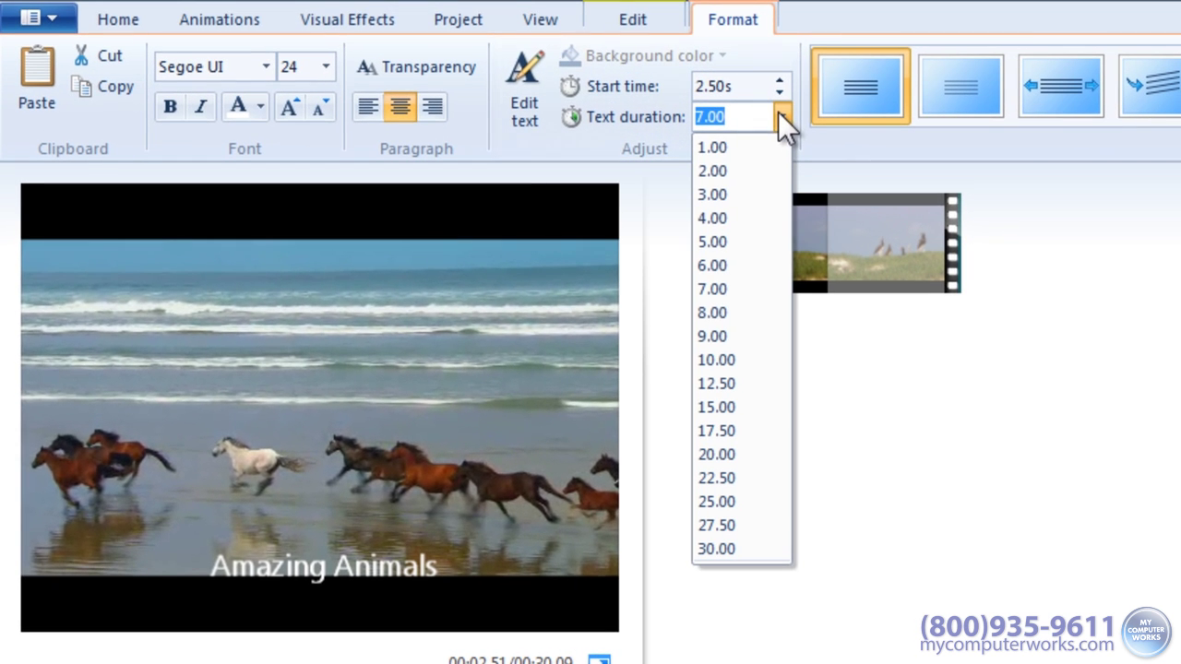
{"action": "left_click", "coordinate": [716, 360]}
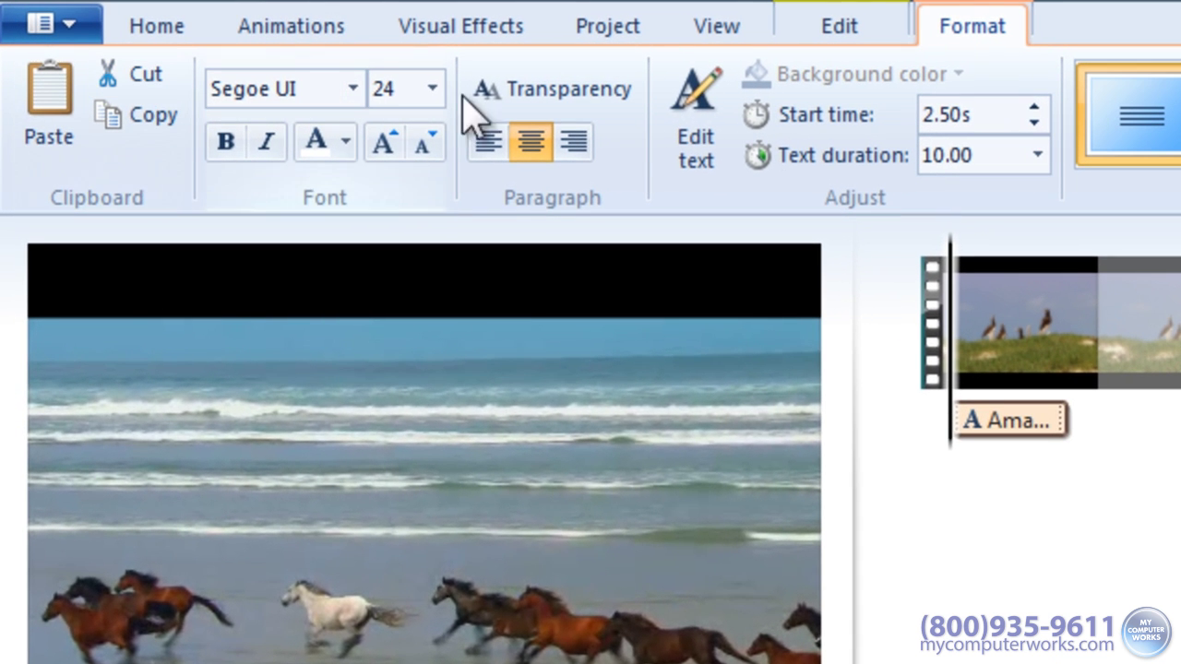
{"action": "left_click", "coordinate": [835, 42]}
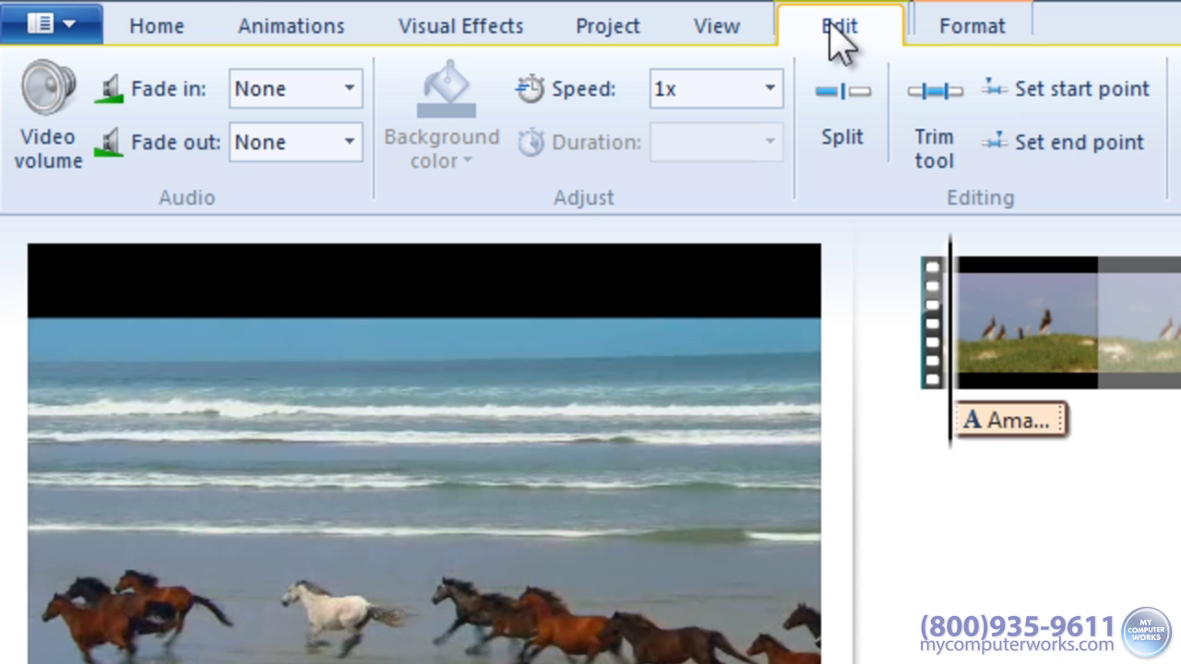
{"action": "left_click", "coordinate": [351, 90]}
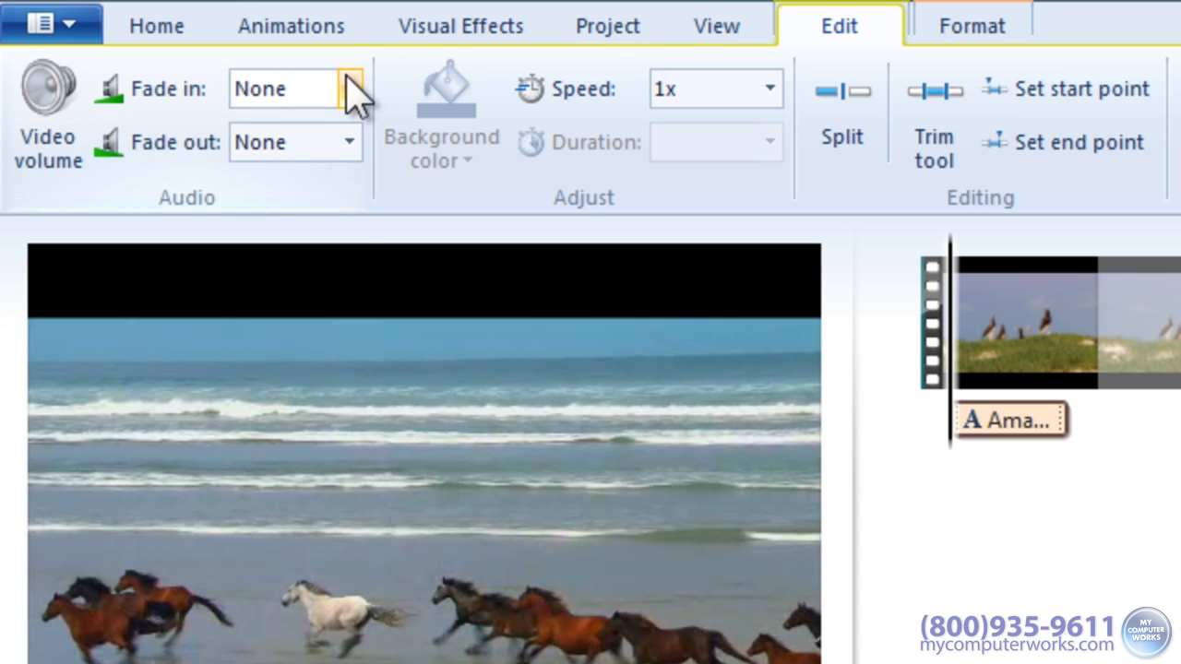
{"action": "left_click", "coordinate": [708, 41]}
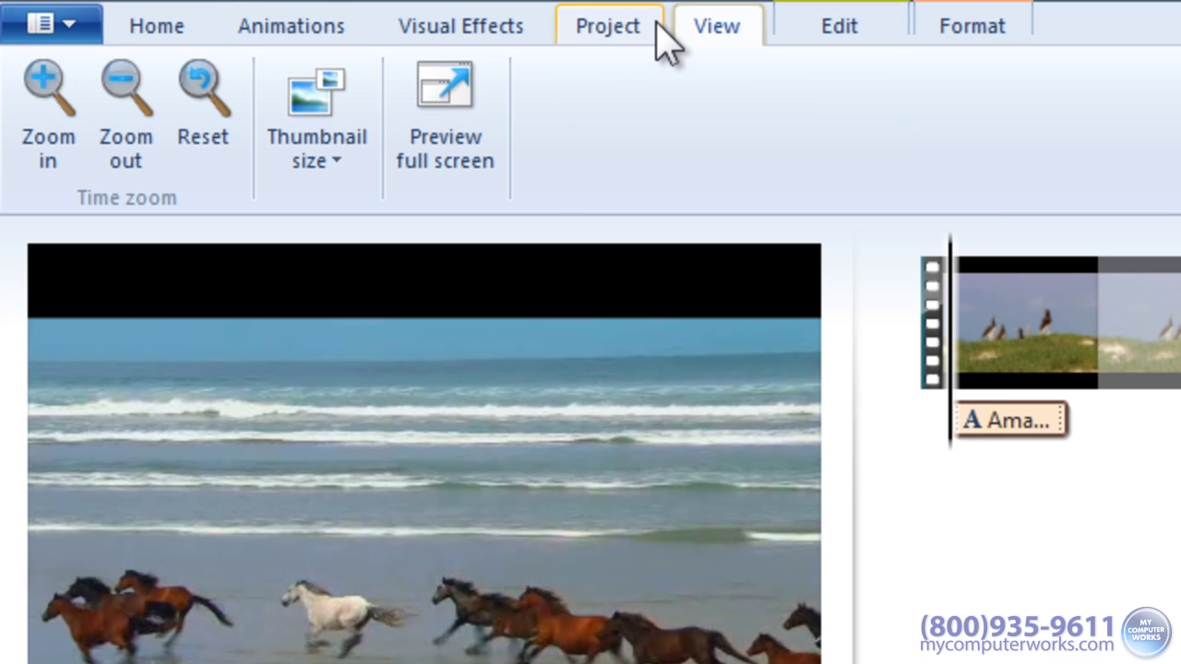
{"action": "left_click", "coordinate": [626, 37]}
{"action": "left_click", "coordinate": [509, 37]}
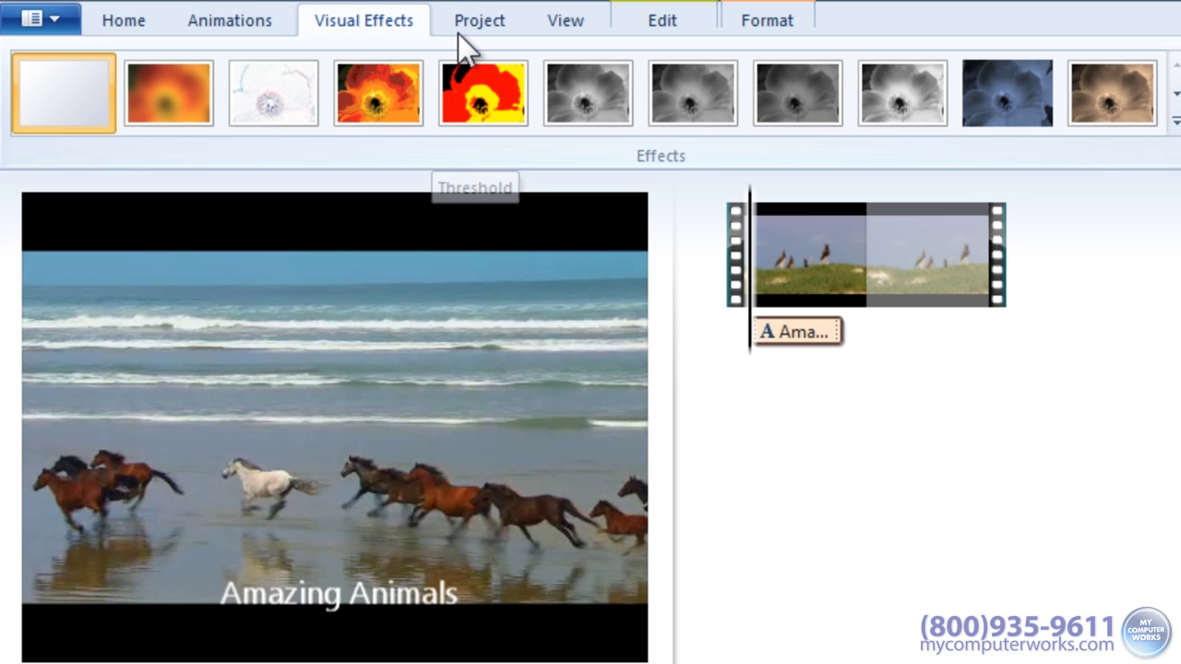
{"action": "left_click", "coordinate": [129, 21]}
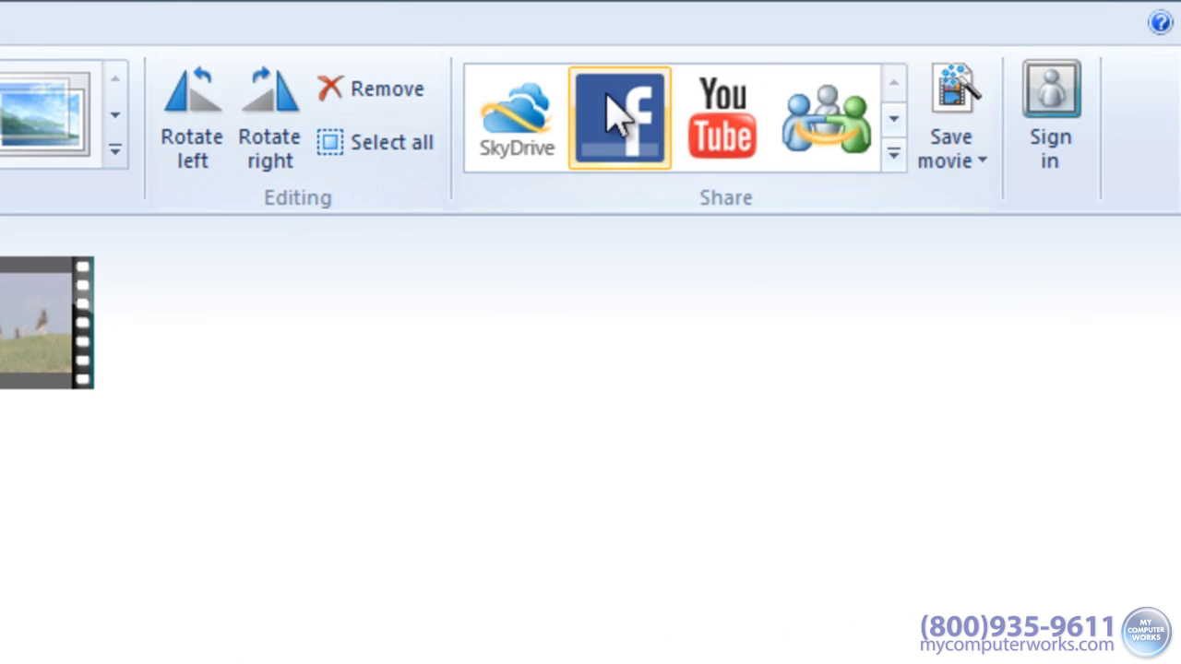
Save the movie with Recommended for this project settings as Amazing Animals.wmv
{"action": "left_click", "coordinate": [980, 162]}
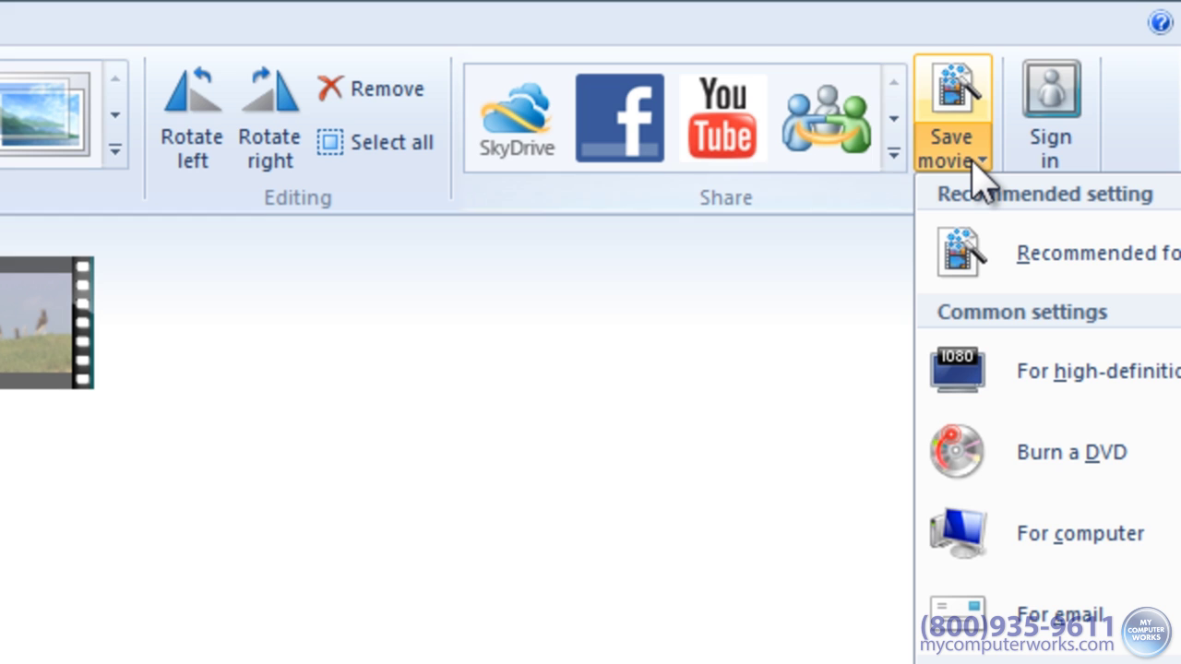
{"action": "mouse_move", "coordinate": [1050, 269]}
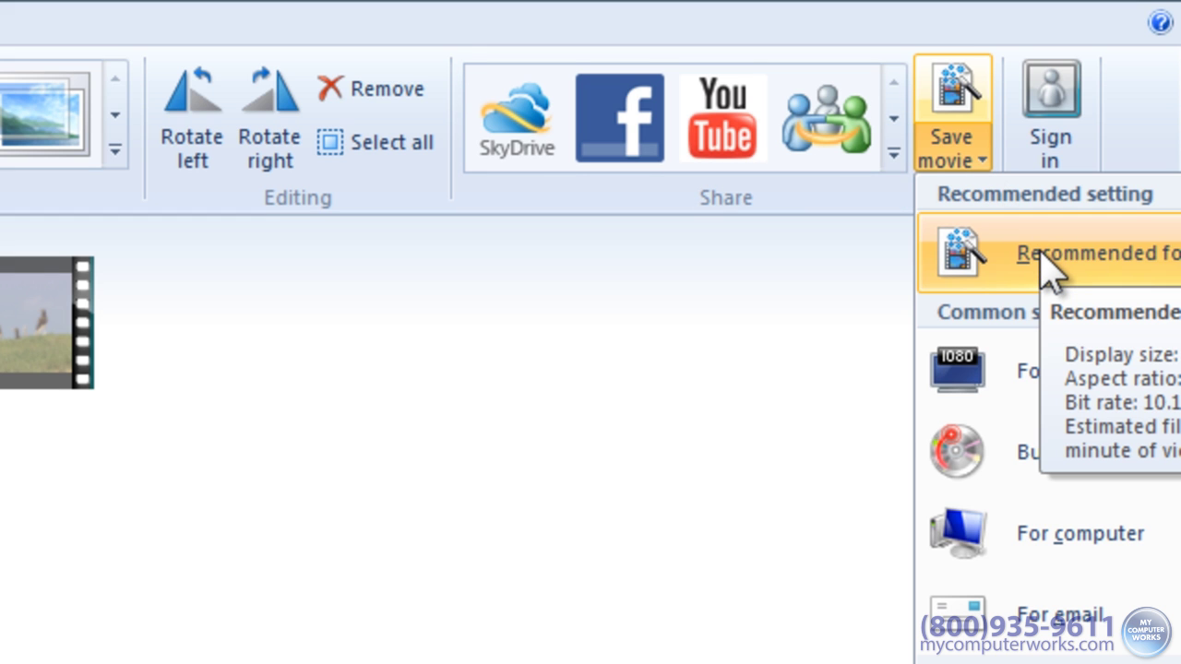
{"action": "left_click", "coordinate": [1049, 270]}
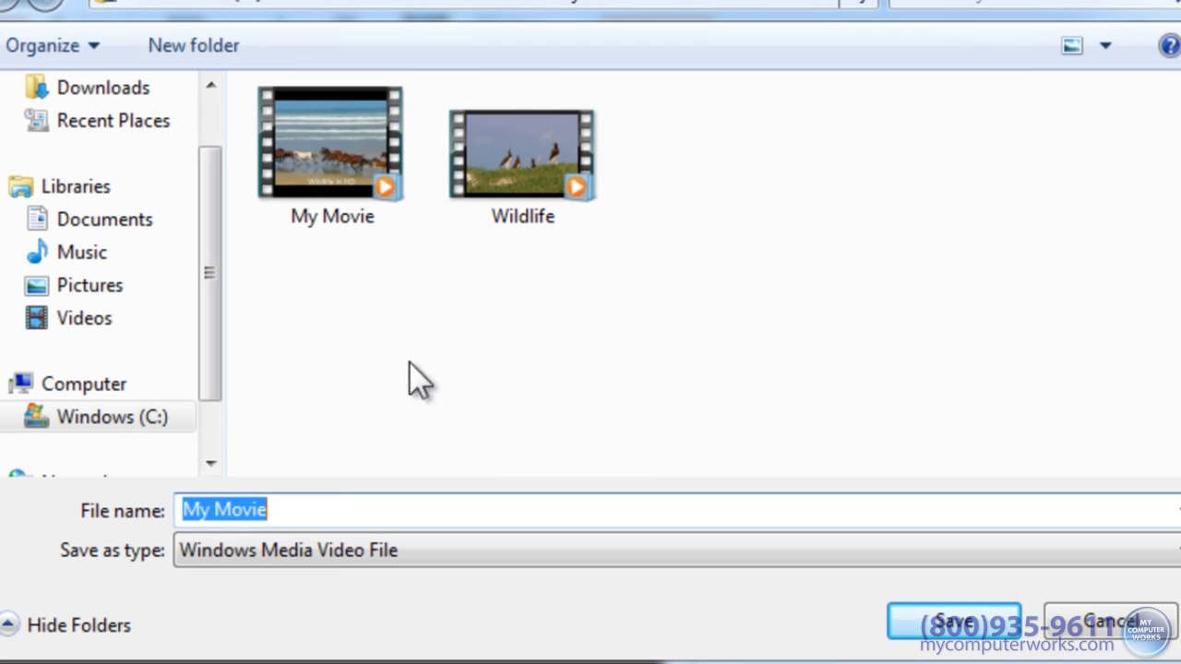
{"action": "key", "text": "BackSpace"}
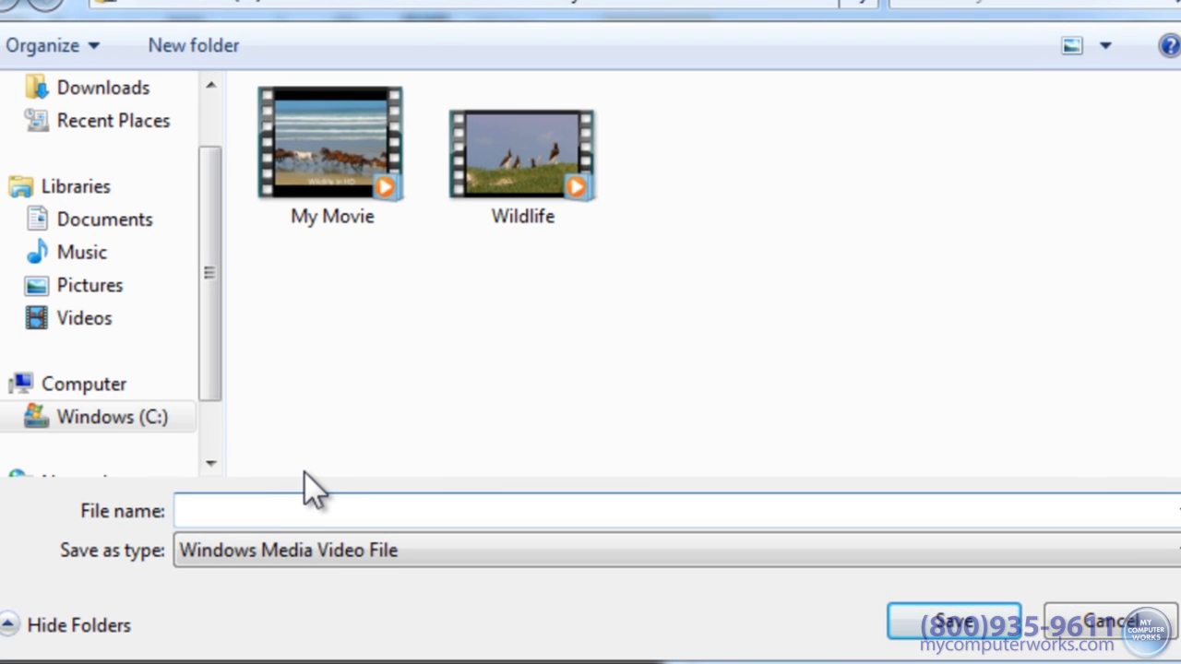
{"action": "type", "text": "Amazing Animals"}
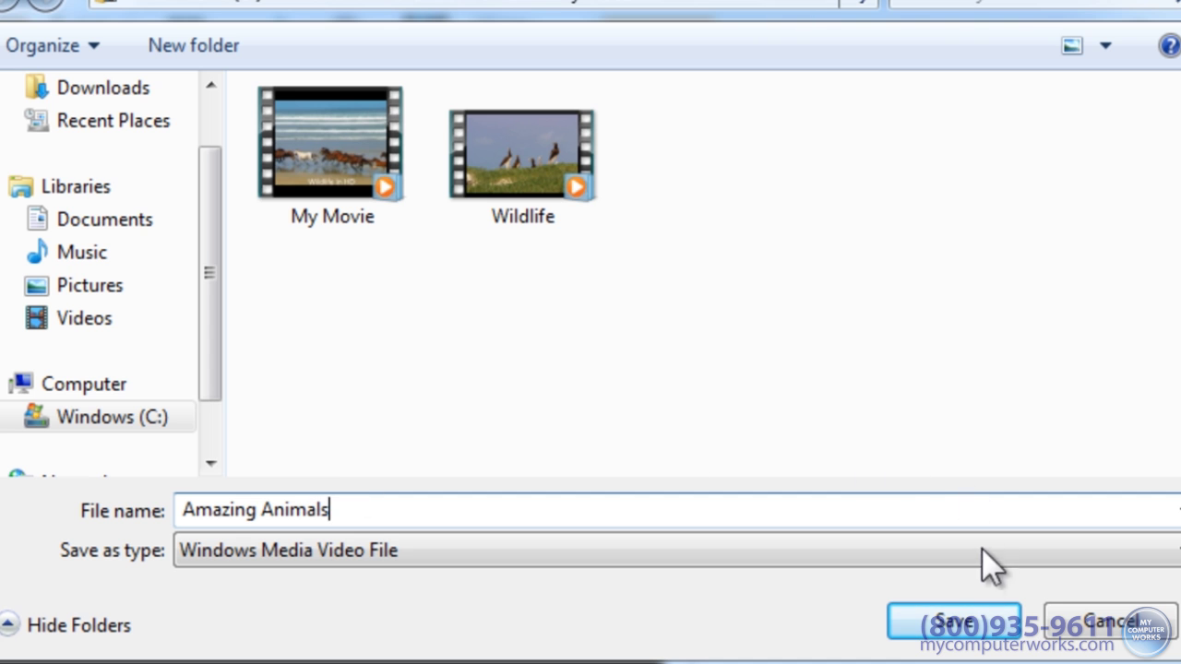
{"action": "left_click", "coordinate": [943, 637]}
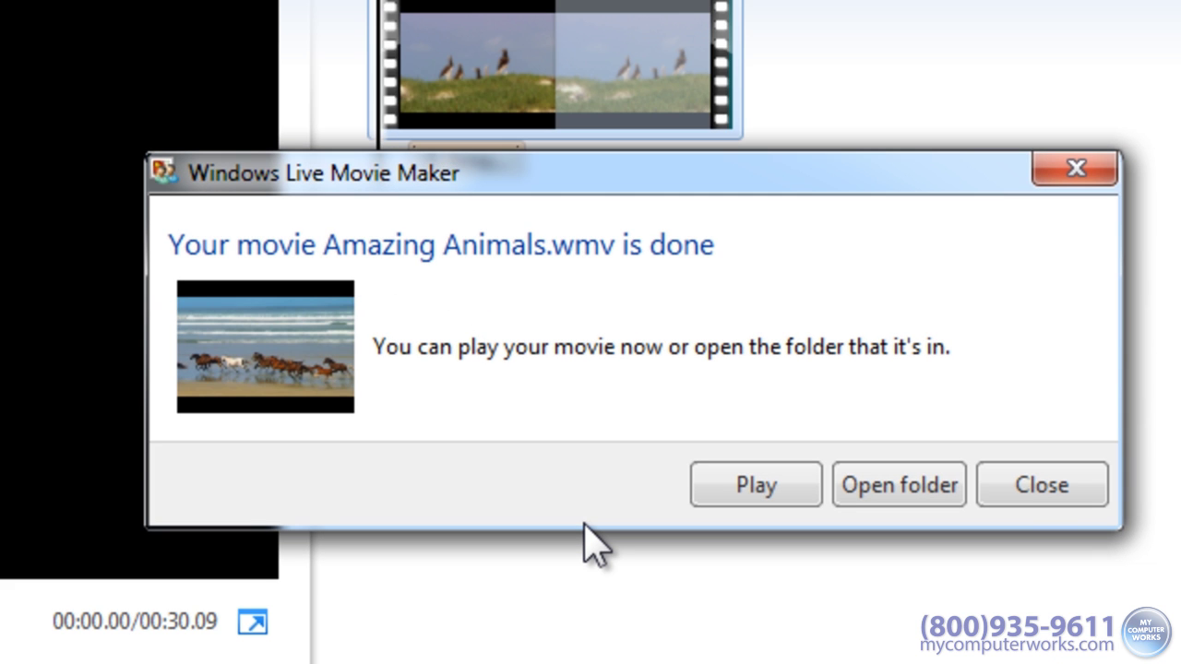
Play Amazing Animals.wmv from the movie-is-done dialog
{"action": "left_click", "coordinate": [751, 498]}
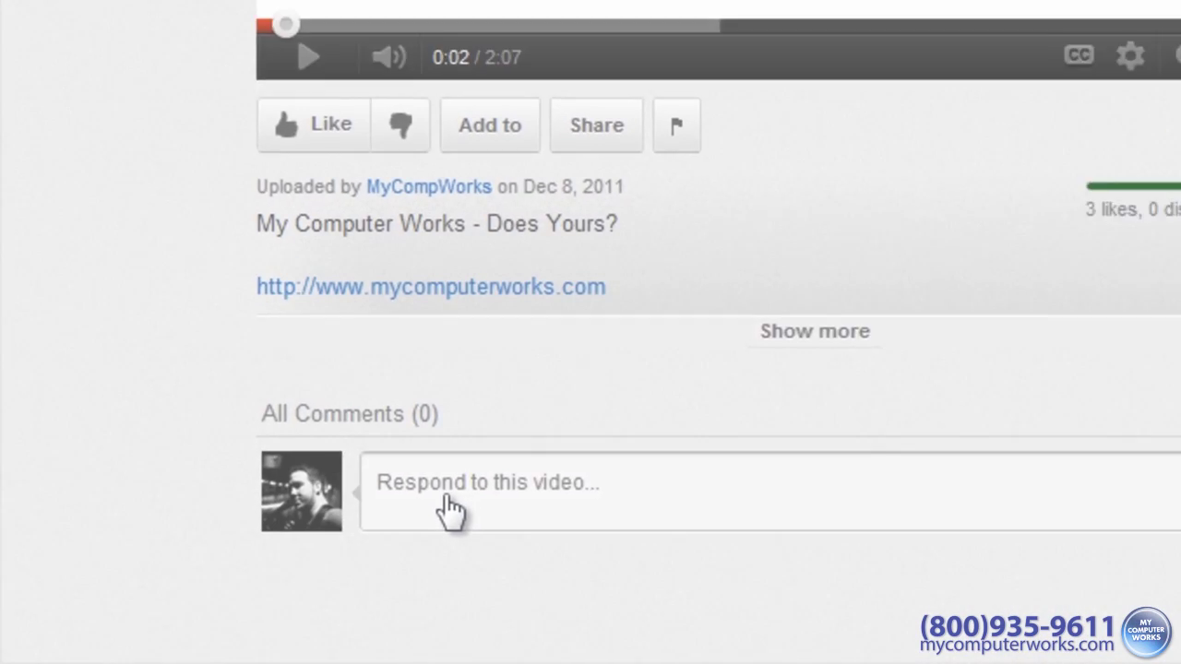
Comment 'This video is so awesome!!!', like the video, subscribe, and expand the description
{"action": "left_click", "coordinate": [272, 573]}
{"action": "type", "text": "This video is so "}
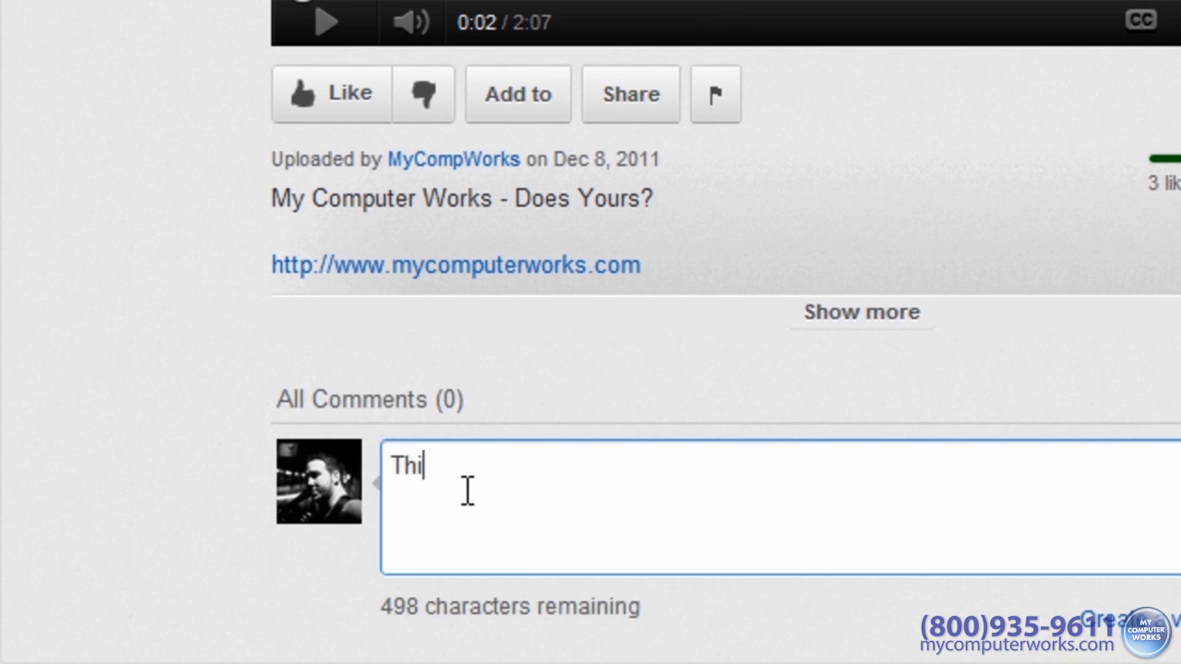
{"action": "type", "text": "awesome!!!"}
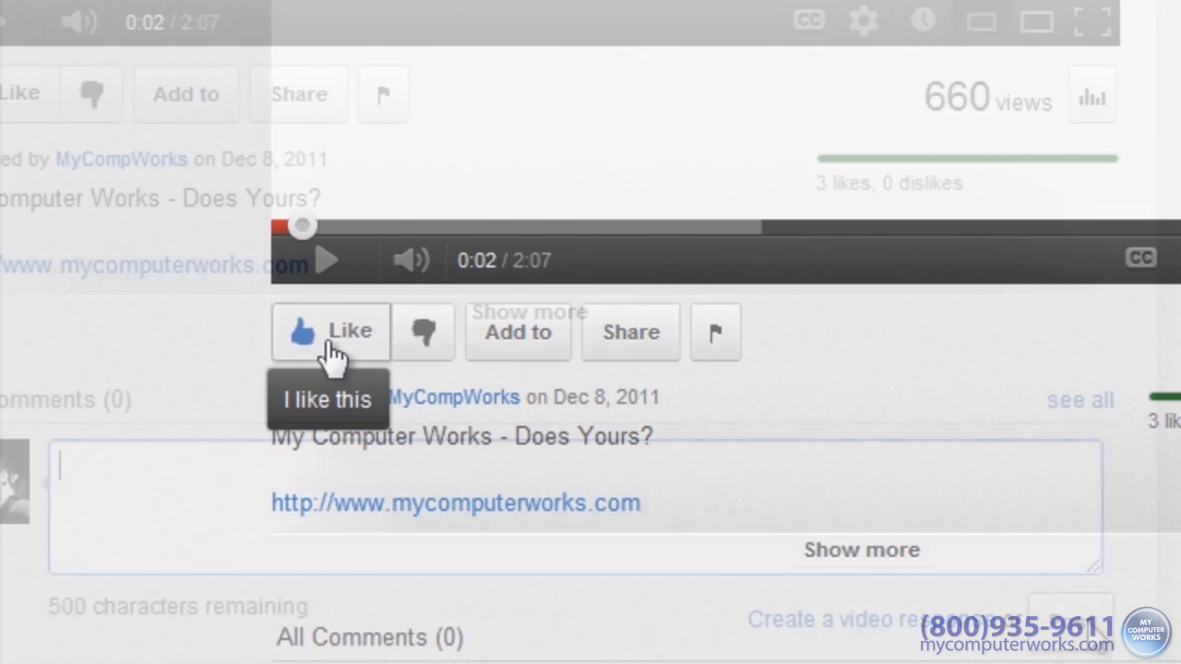
{"action": "left_click", "coordinate": [330, 346]}
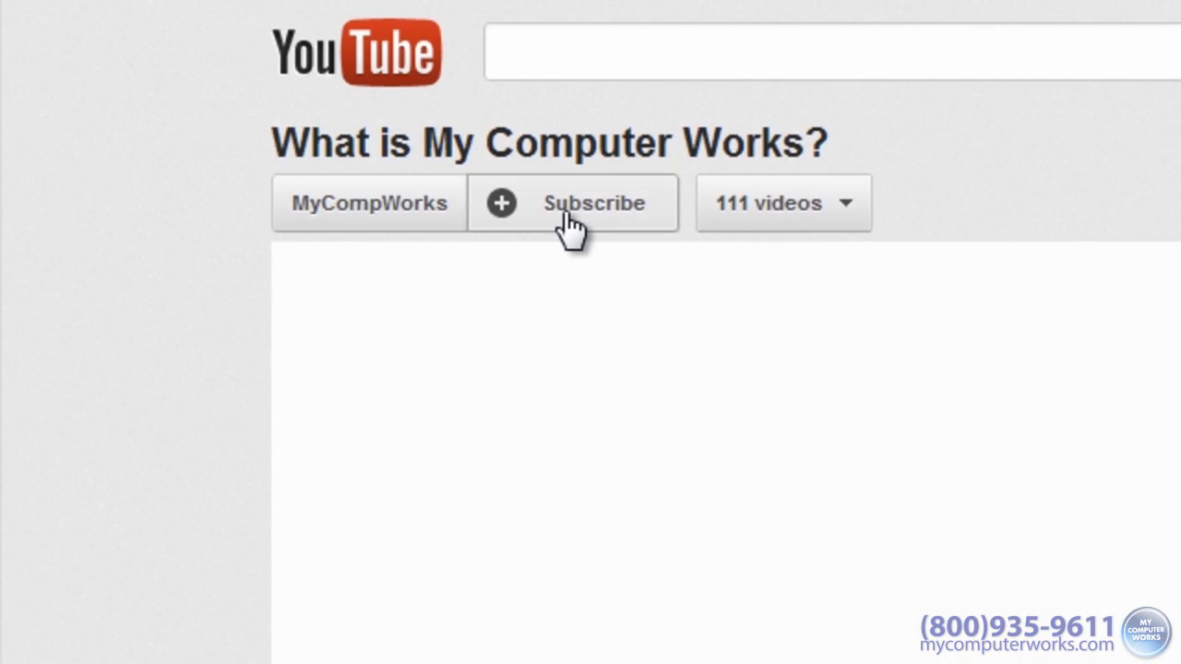
{"action": "left_click", "coordinate": [565, 218]}
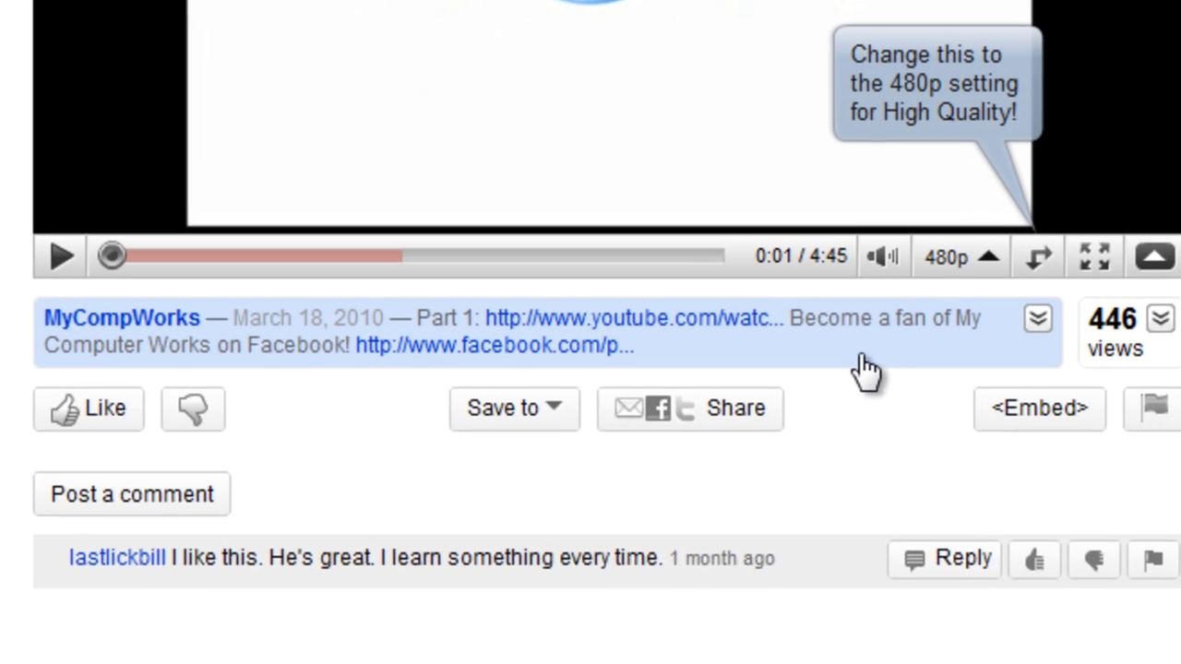
{"action": "left_click", "coordinate": [865, 369]}
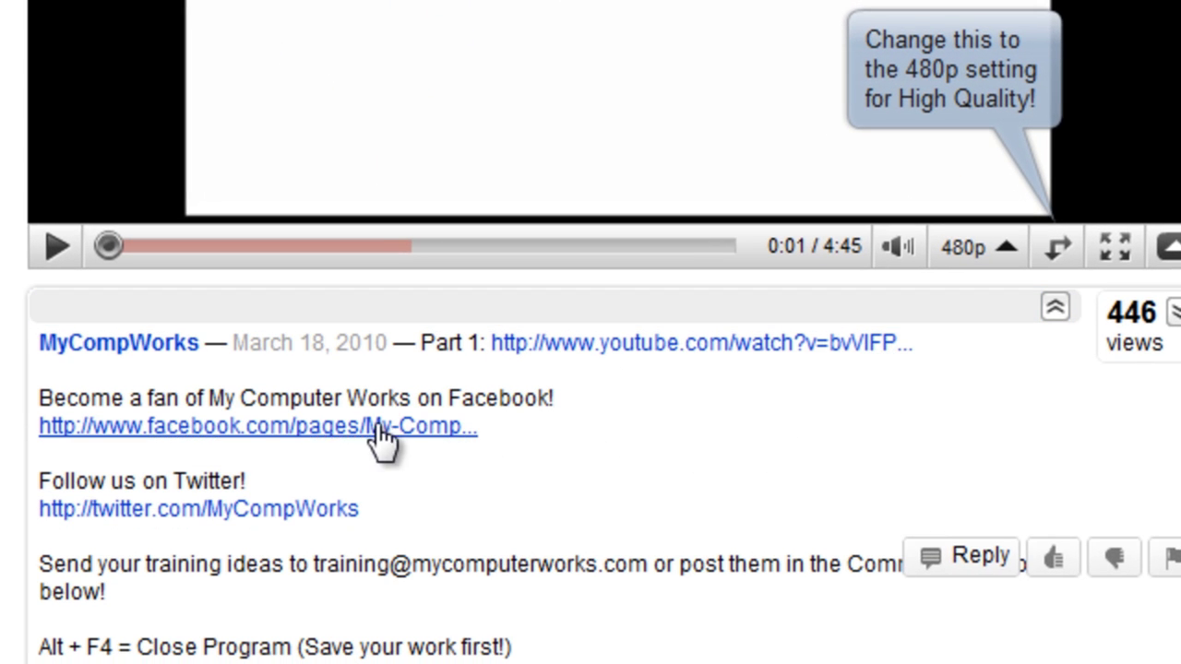